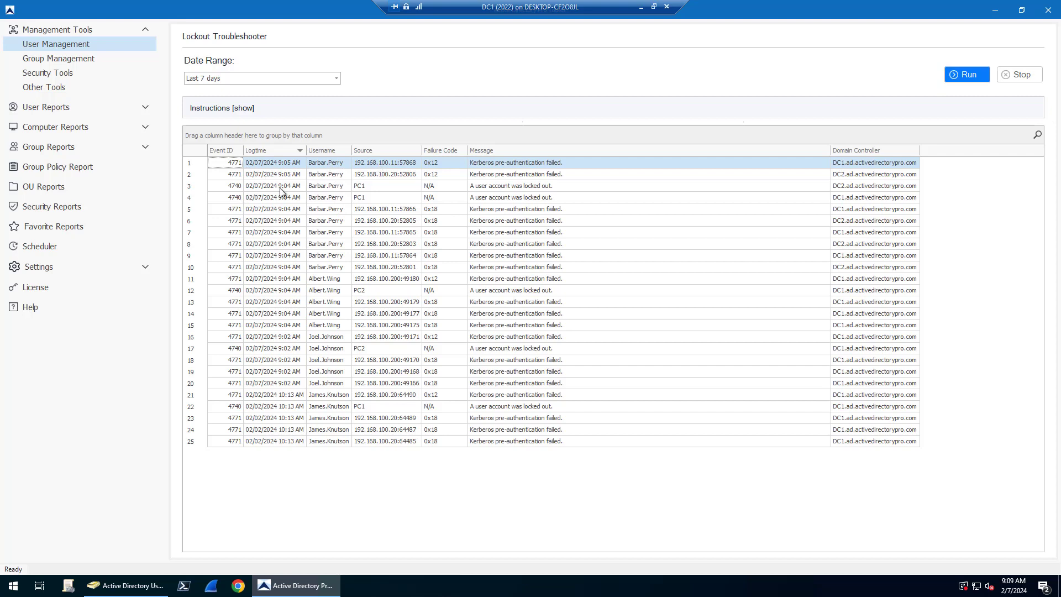
Step: Select the 'user account was locked out' event in row 3 of the 7-day results
{"action": "left_click", "coordinate": [500, 189]}
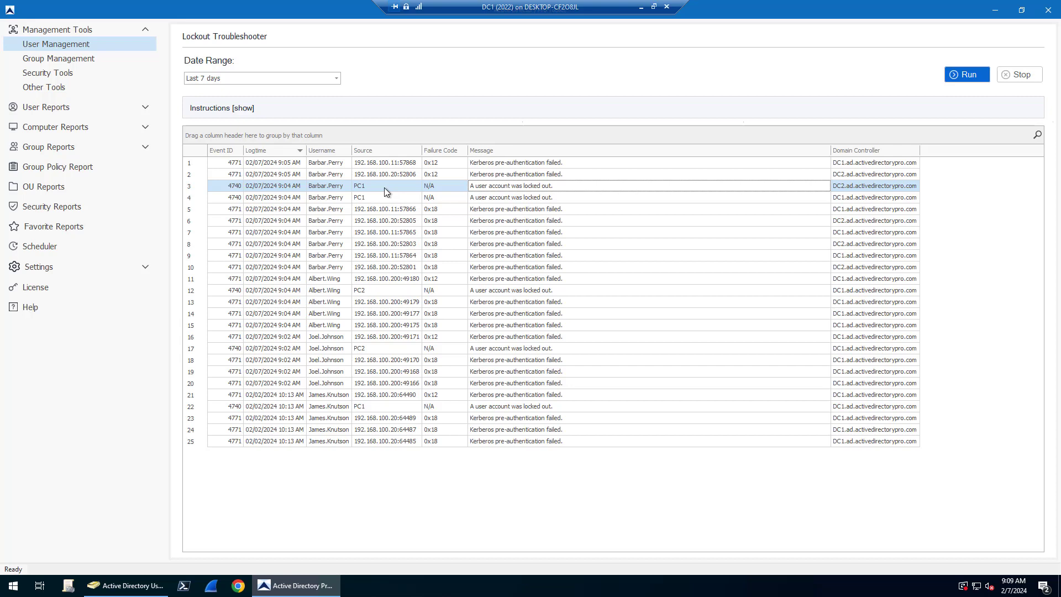
Step: Change the report's Date Range to 1 Hour and rerun it
{"action": "left_click", "coordinate": [336, 79]}
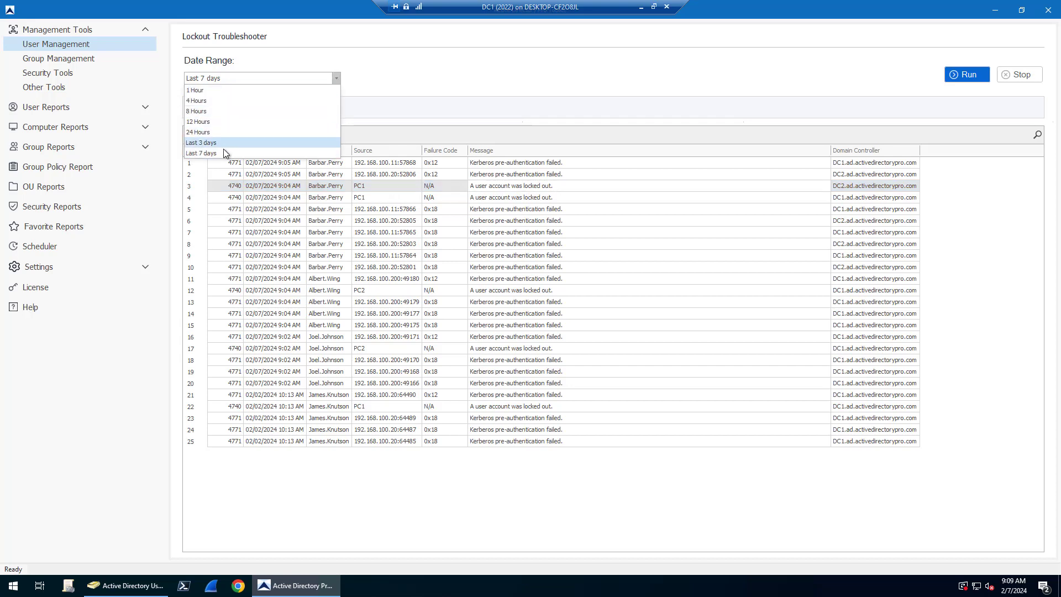
{"action": "left_click", "coordinate": [547, 74]}
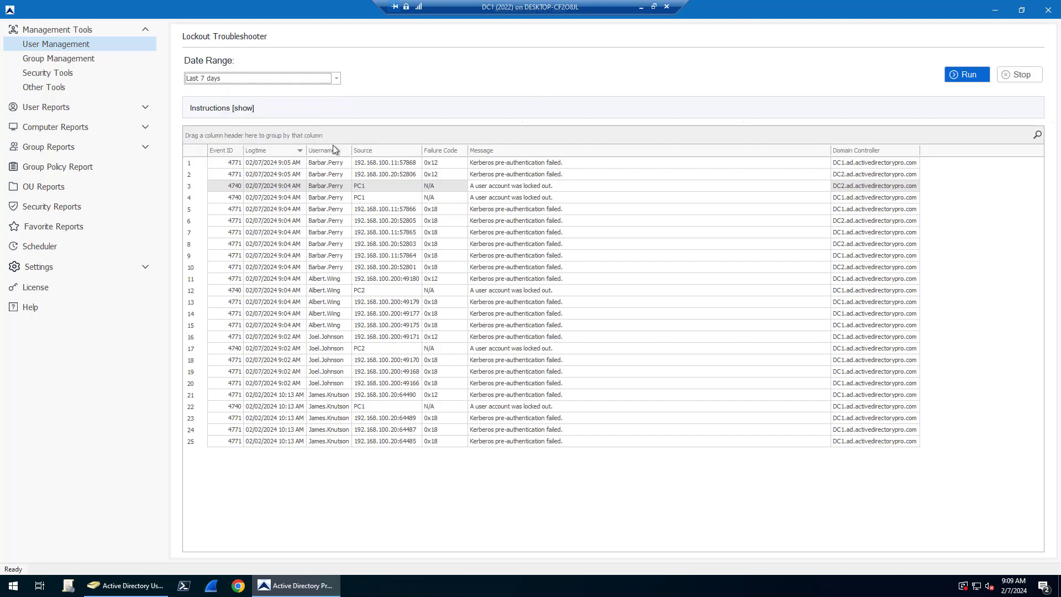
{"action": "left_click", "coordinate": [336, 82]}
{"action": "left_click", "coordinate": [223, 91]}
{"action": "left_click", "coordinate": [952, 77]}
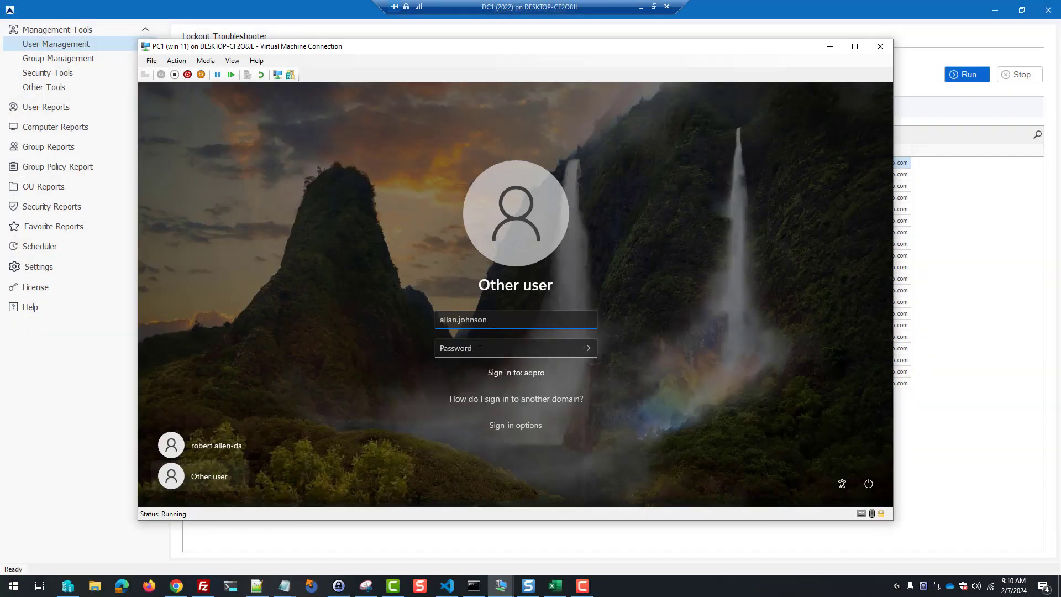
Step: Fail a sign-in on the PC1 VM with an incorrect password
{"action": "left_click", "coordinate": [479, 349]}
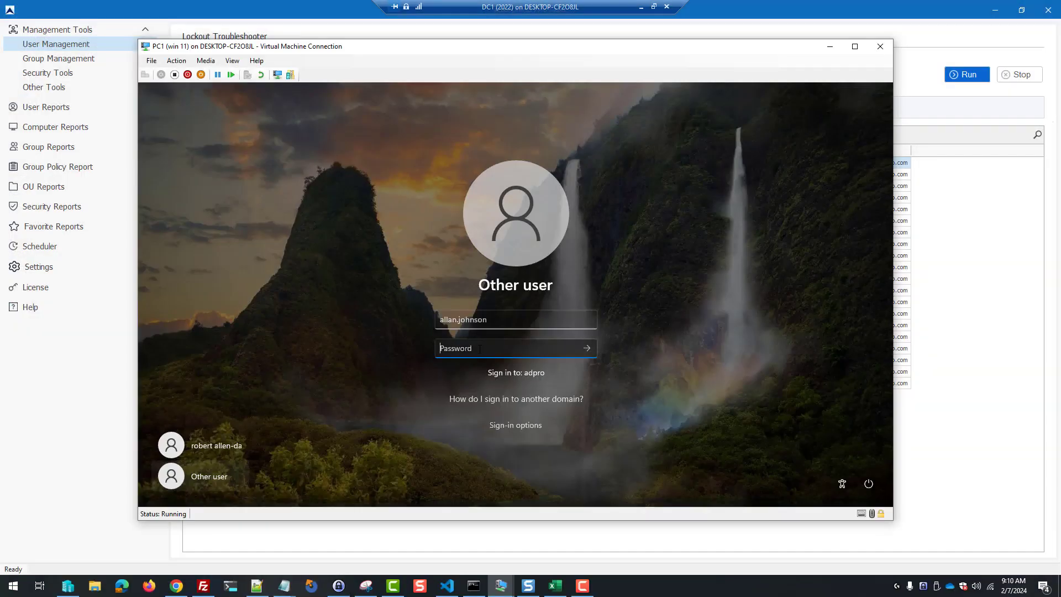
{"action": "type", "text": "Pass123"}
{"action": "left_click", "coordinate": [586, 348]}
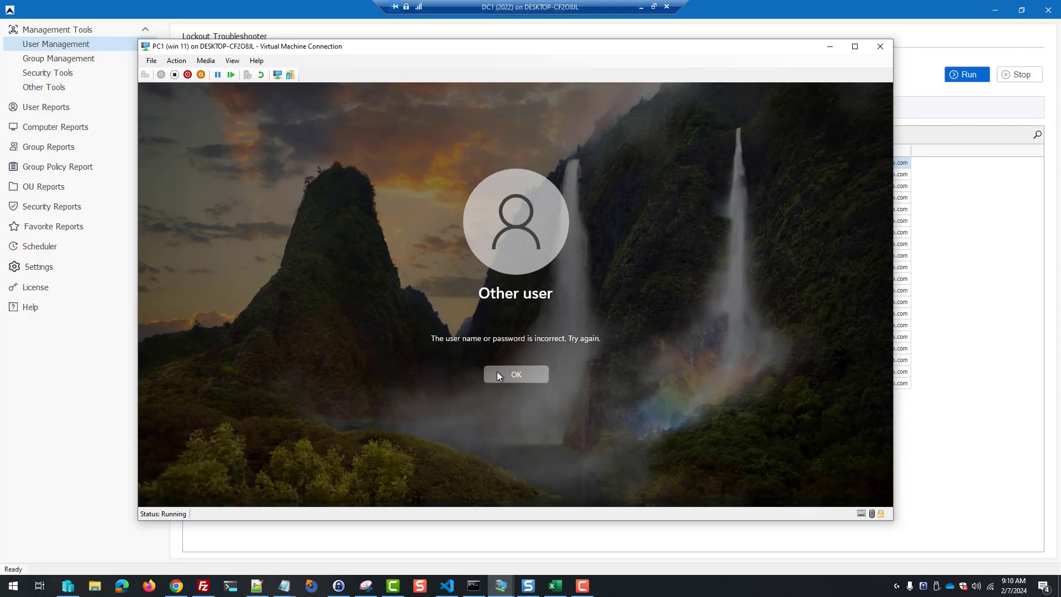
{"action": "left_click", "coordinate": [496, 372]}
{"action": "left_click_drag", "start_coordinate": [472, 48], "coordinate": [1001, 106]}
Step: Rerun the 1-hour report to show the 9:10 AM failures and widen the Username column
{"action": "left_click", "coordinate": [197, 135]}
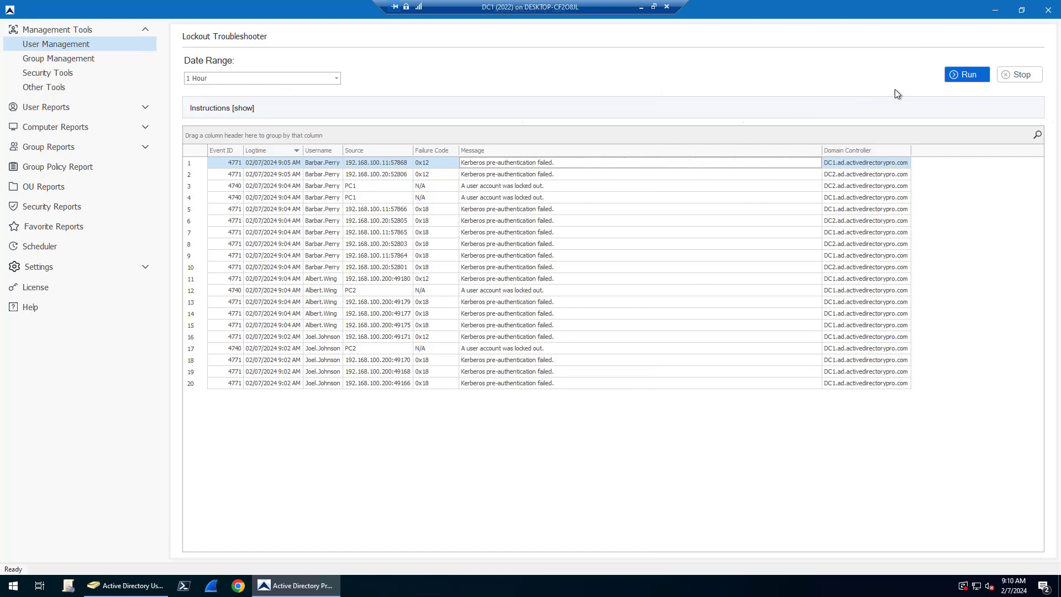
{"action": "left_click", "coordinate": [965, 77]}
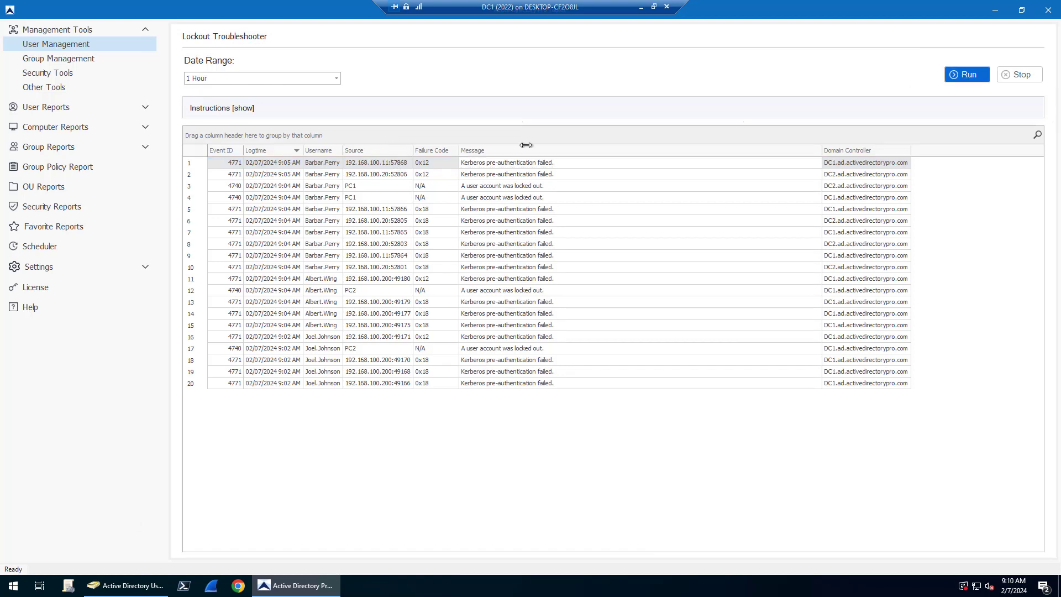
{"action": "left_click", "coordinate": [965, 74]}
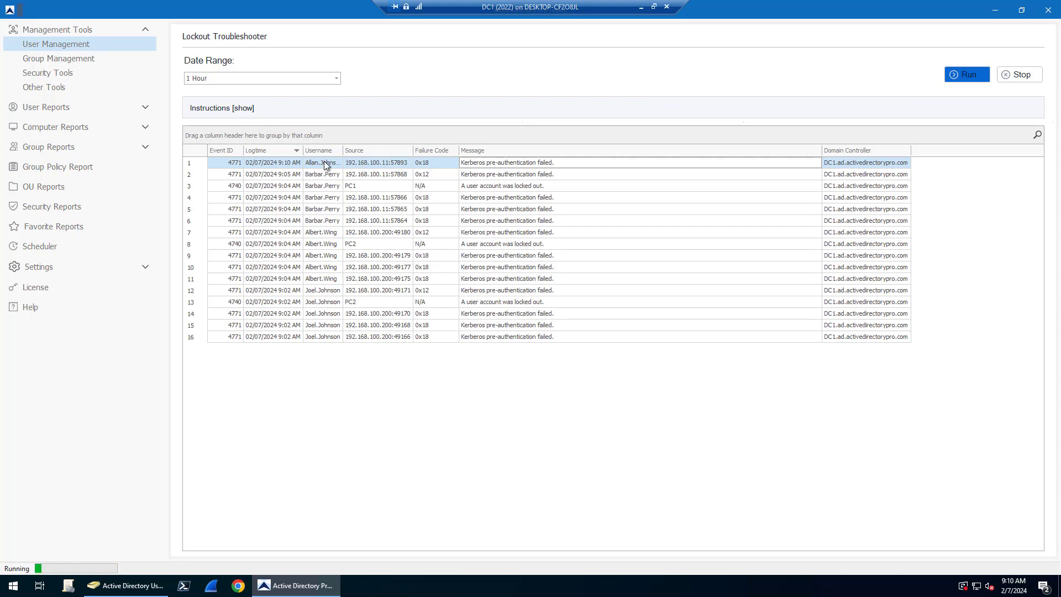
{"action": "mouse_move", "coordinate": [551, 166]}
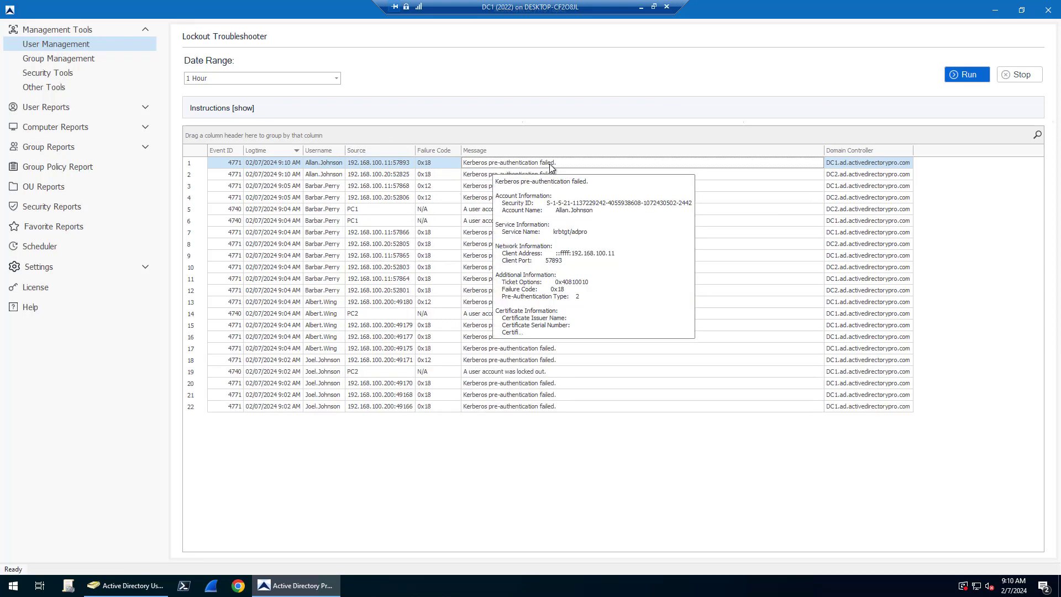
{"action": "left_click_drag", "start_coordinate": [345, 150], "coordinate": [352, 150]}
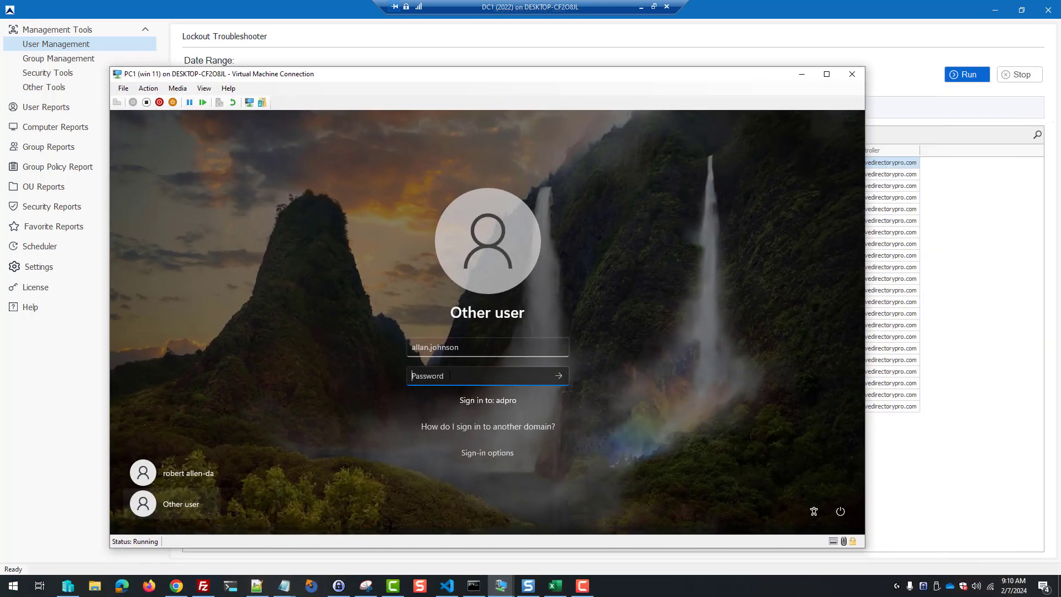
Step: Lock the test account on PC1 by entering wrong passwords repeatedly
{"action": "type", "text": "•••••"}
{"action": "left_click", "coordinate": [557, 376]}
{"action": "left_click", "coordinate": [505, 398]}
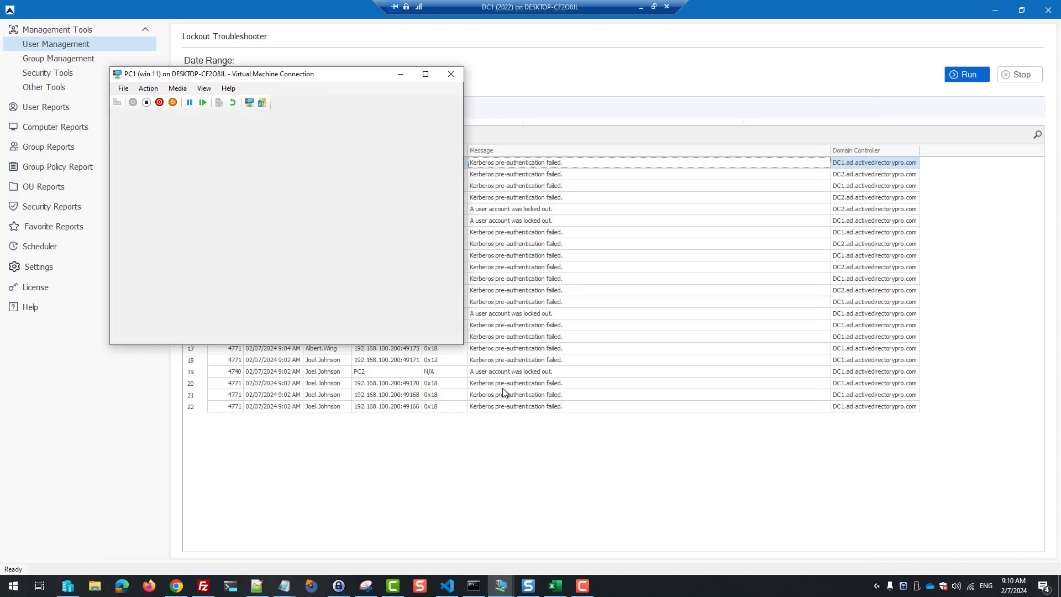
{"action": "key", "text": "Return"}
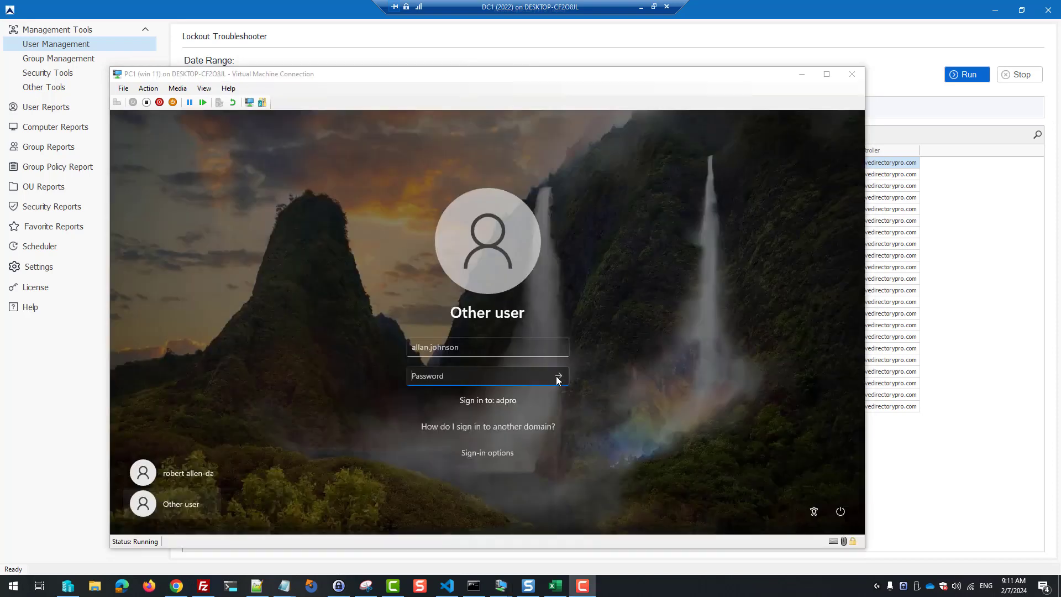
{"action": "type", "text": "••••••"}
{"action": "left_click", "coordinate": [559, 375]}
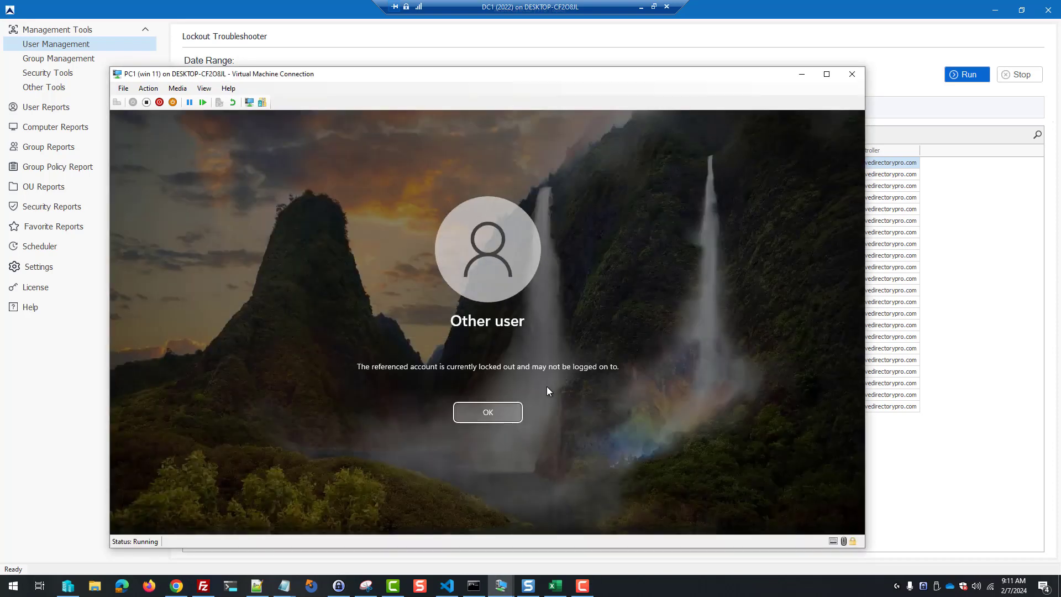
{"action": "left_click", "coordinate": [488, 413]}
Step: Rerun the report to show the 9:11 AM lockouts and select the lockout event in row 3
{"action": "left_click", "coordinate": [802, 74]}
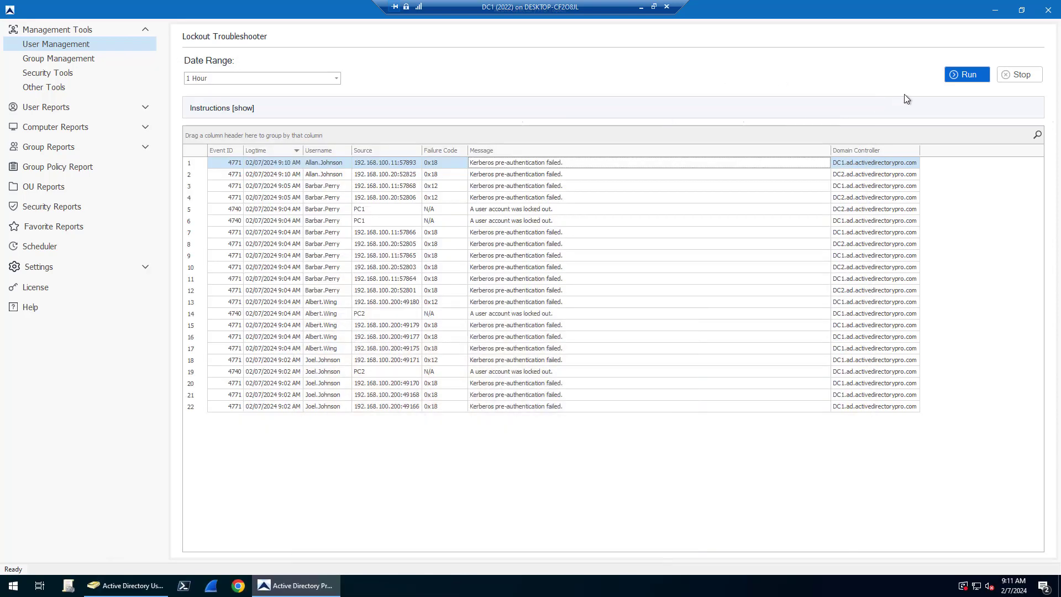
{"action": "left_click", "coordinate": [962, 77]}
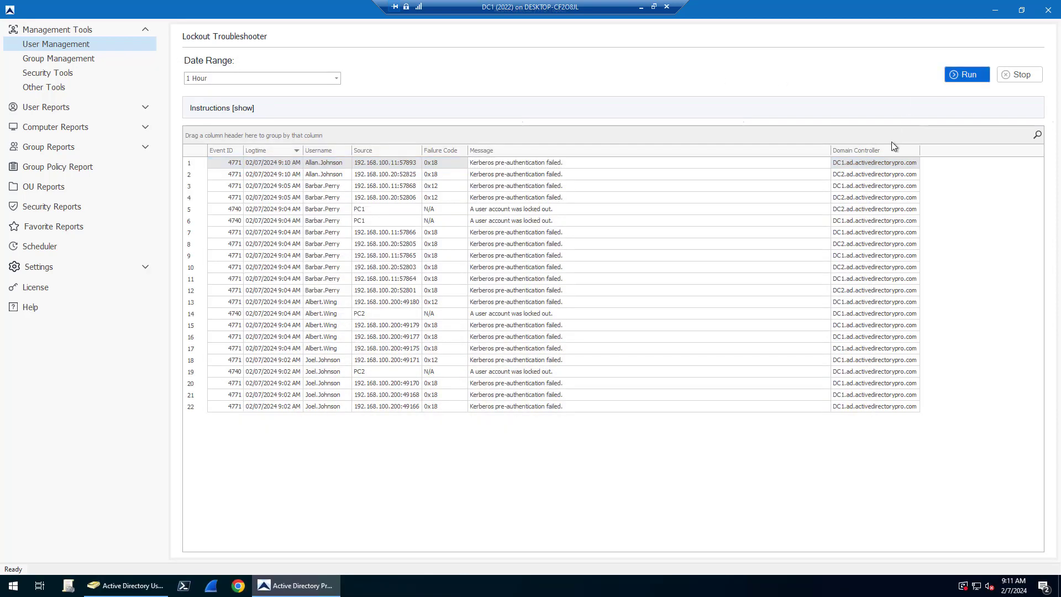
{"action": "left_click", "coordinate": [967, 75]}
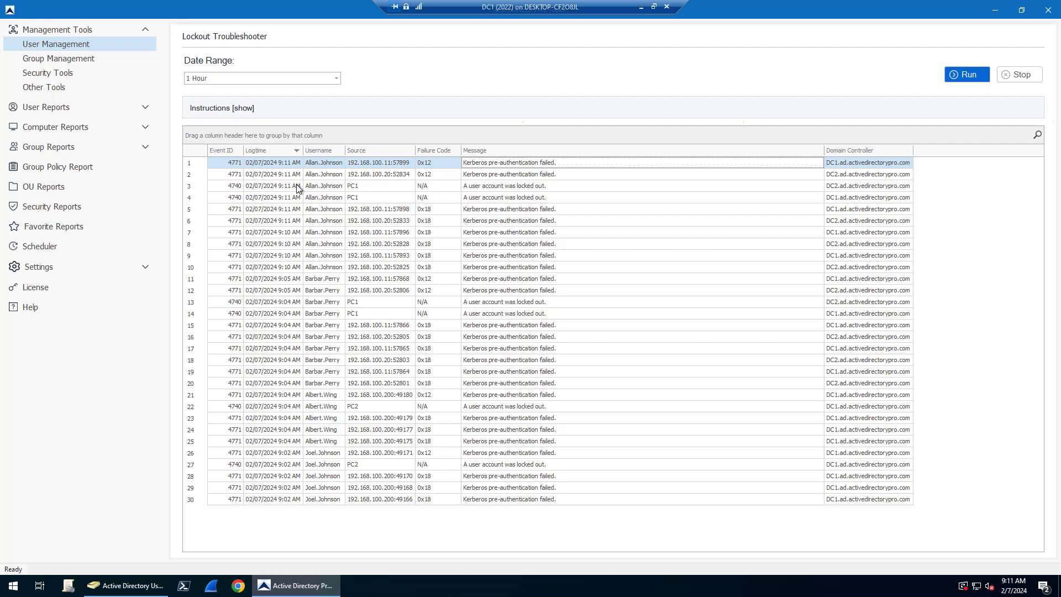
{"action": "mouse_move", "coordinate": [507, 189]}
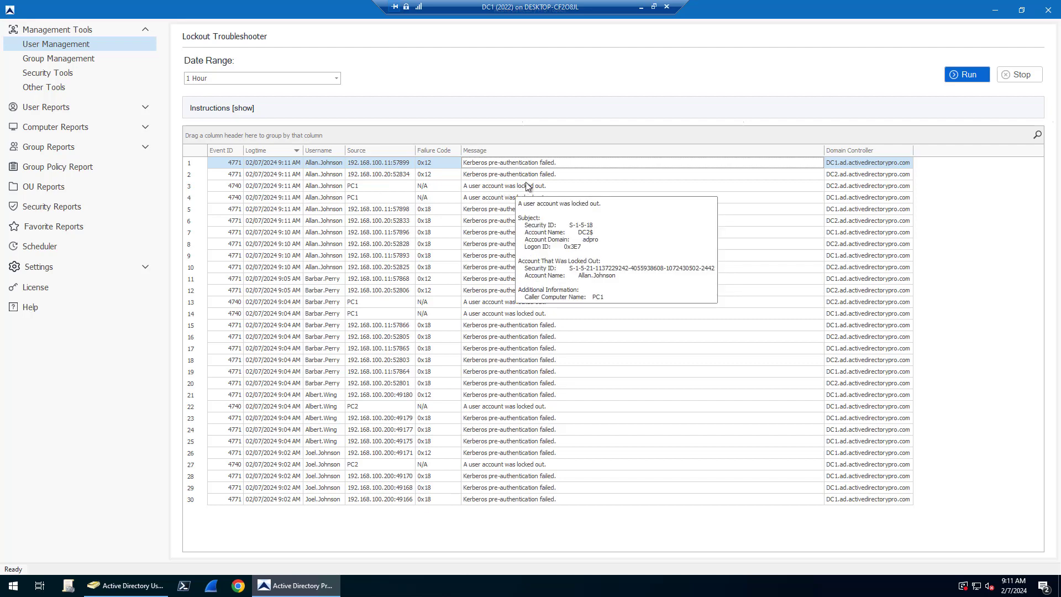
{"action": "left_click", "coordinate": [844, 189]}
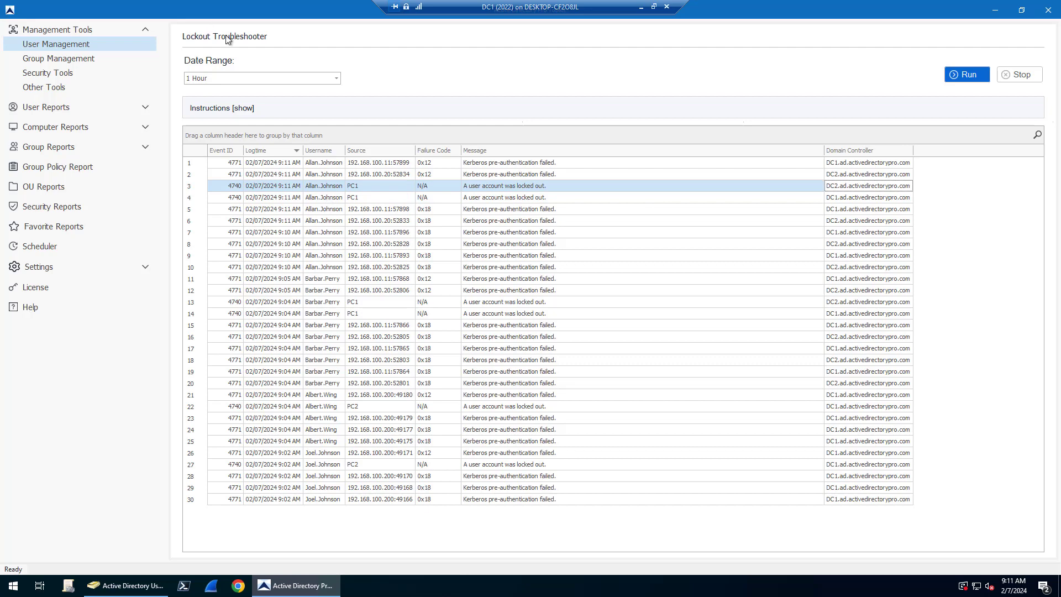
Step: Unlock the first of four locked accounts found by Password Reset's Check for Locked Users
{"action": "left_click", "coordinate": [72, 46]}
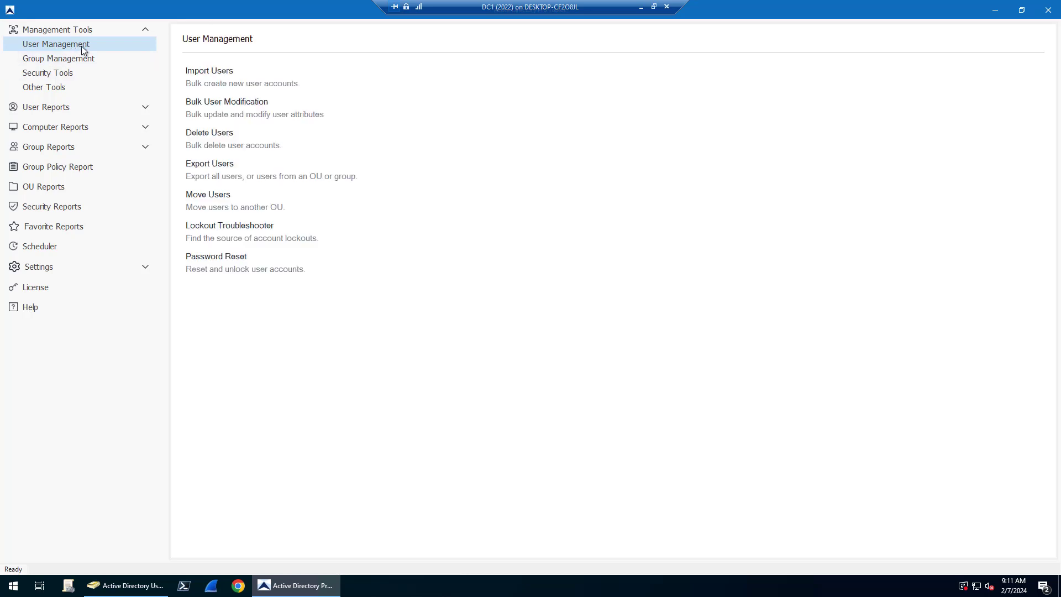
{"action": "left_click", "coordinate": [212, 258]}
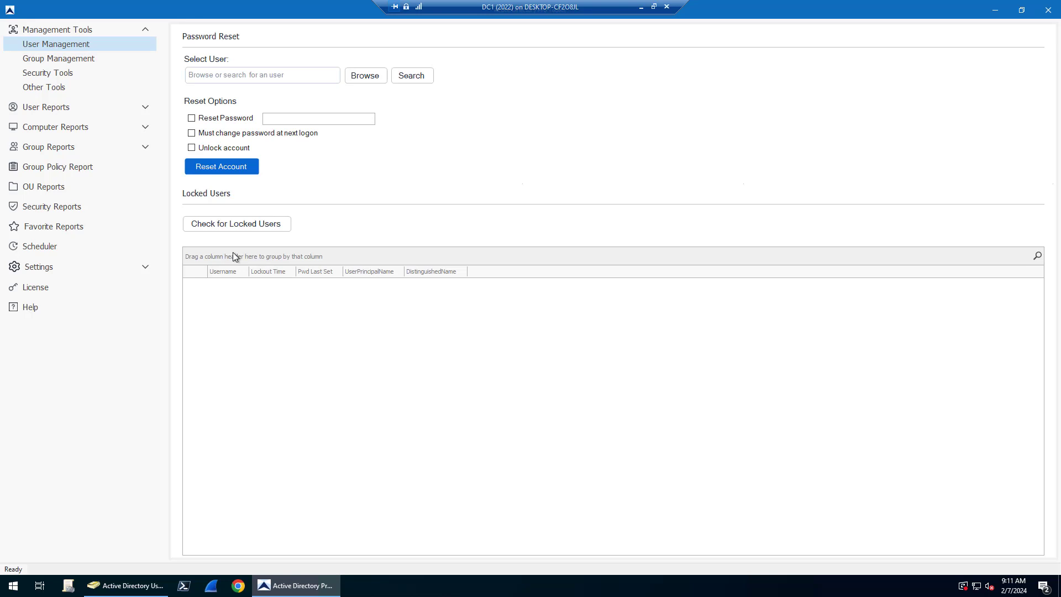
{"action": "left_click", "coordinate": [243, 226]}
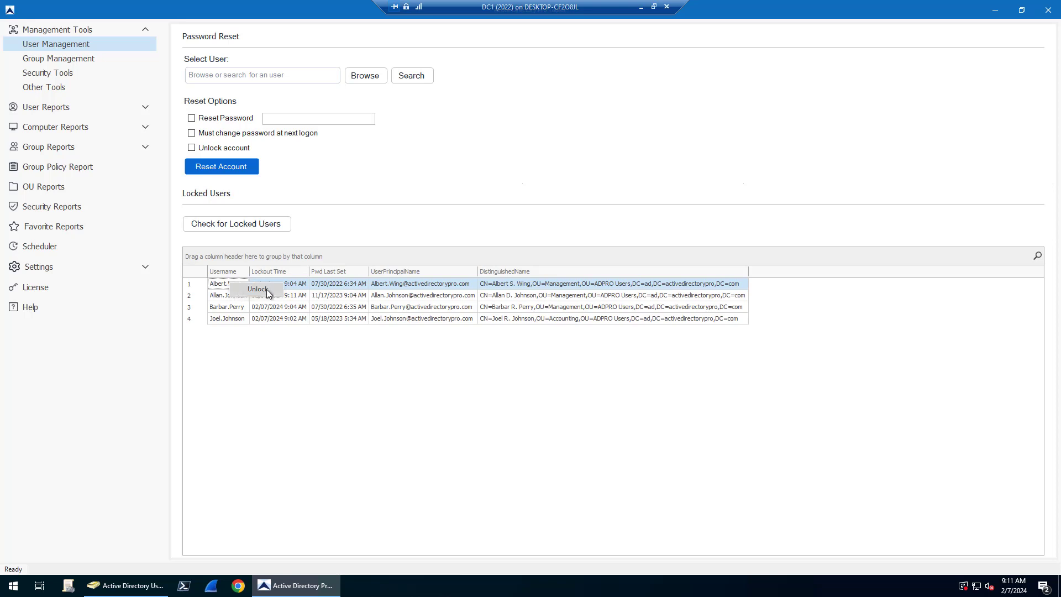
{"action": "left_click", "coordinate": [266, 289]}
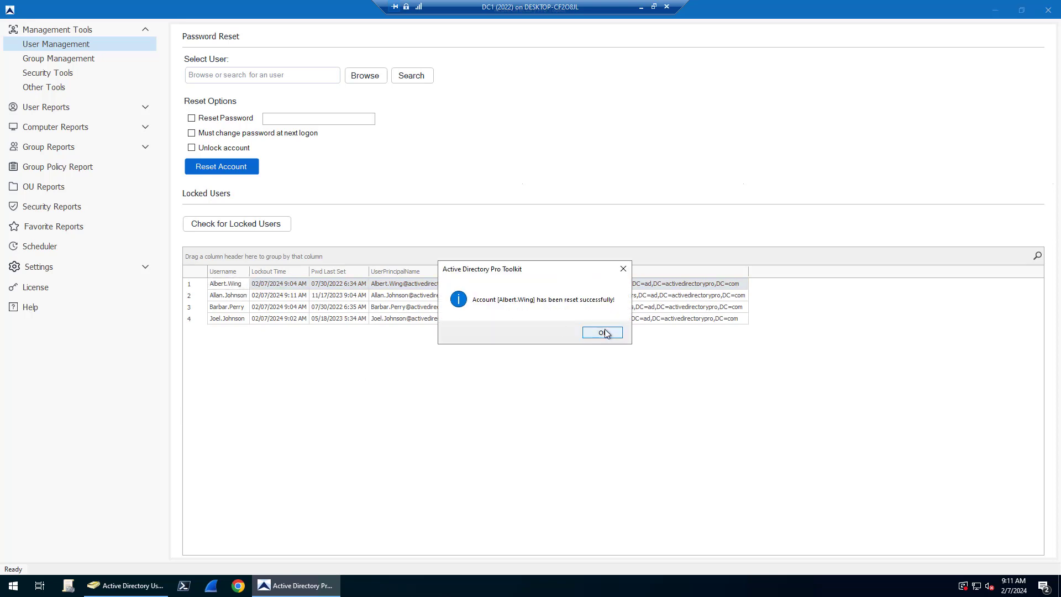
{"action": "left_click", "coordinate": [605, 332]}
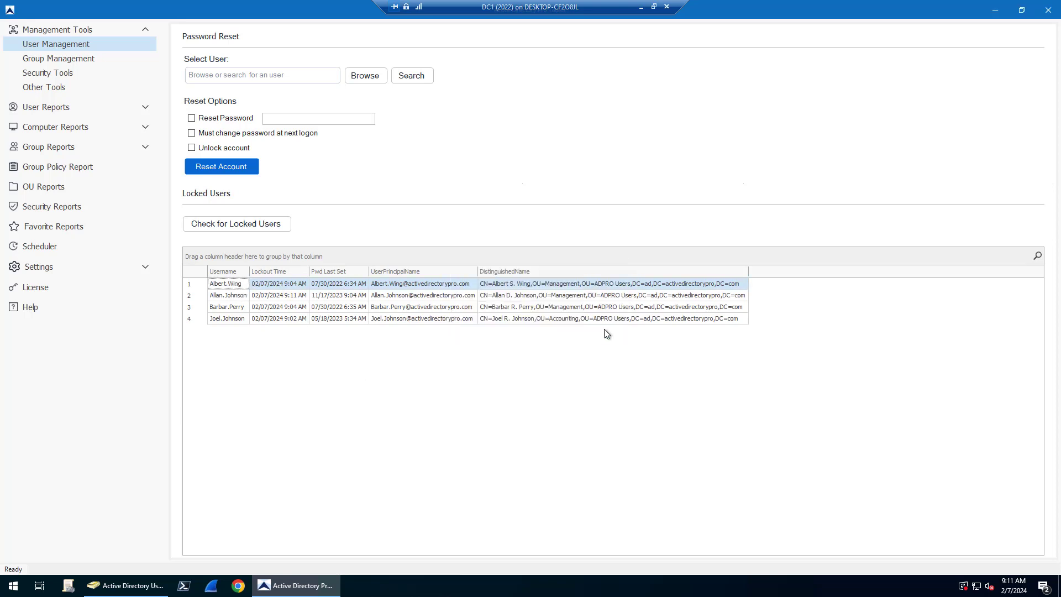
{"action": "left_click", "coordinate": [83, 44]}
Step: Rerun the Lockout Troubleshooter with Date Range set to Last 7 days
{"action": "left_click", "coordinate": [227, 225]}
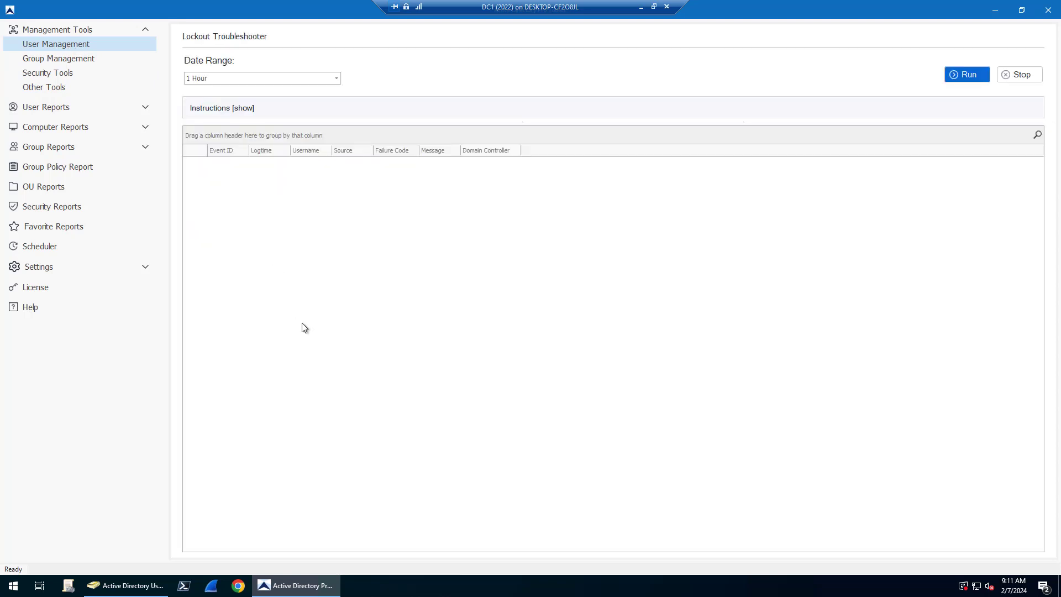
{"action": "left_click", "coordinate": [334, 78]}
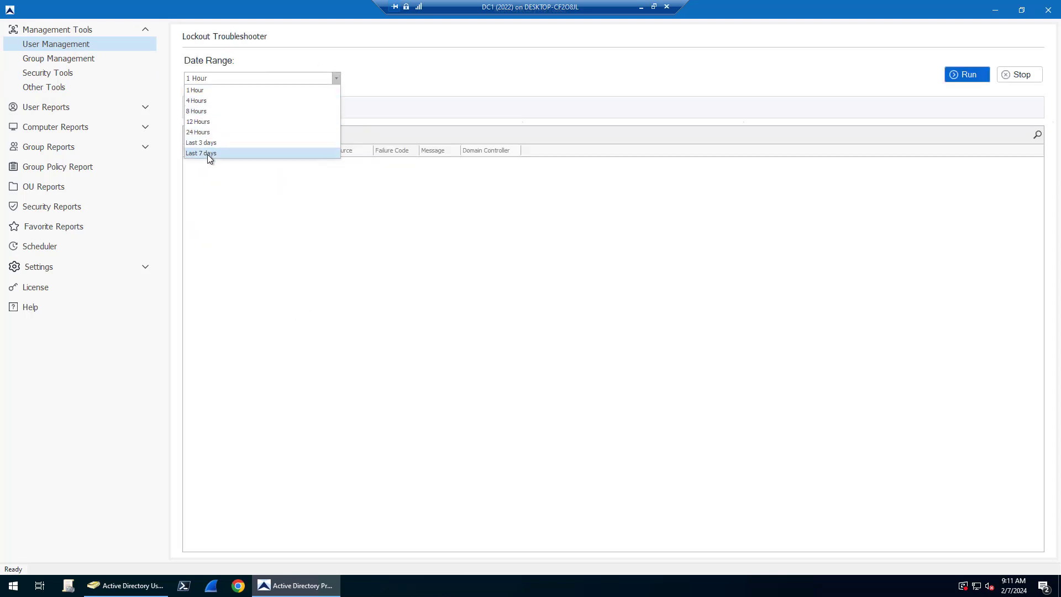
{"action": "left_click", "coordinate": [207, 154]}
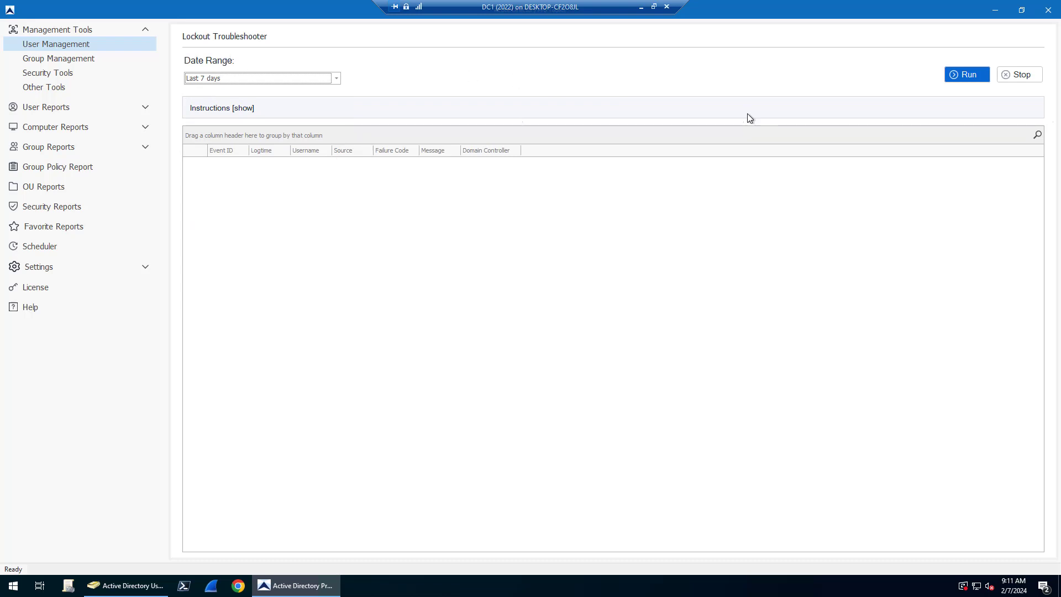
{"action": "left_click", "coordinate": [947, 77]}
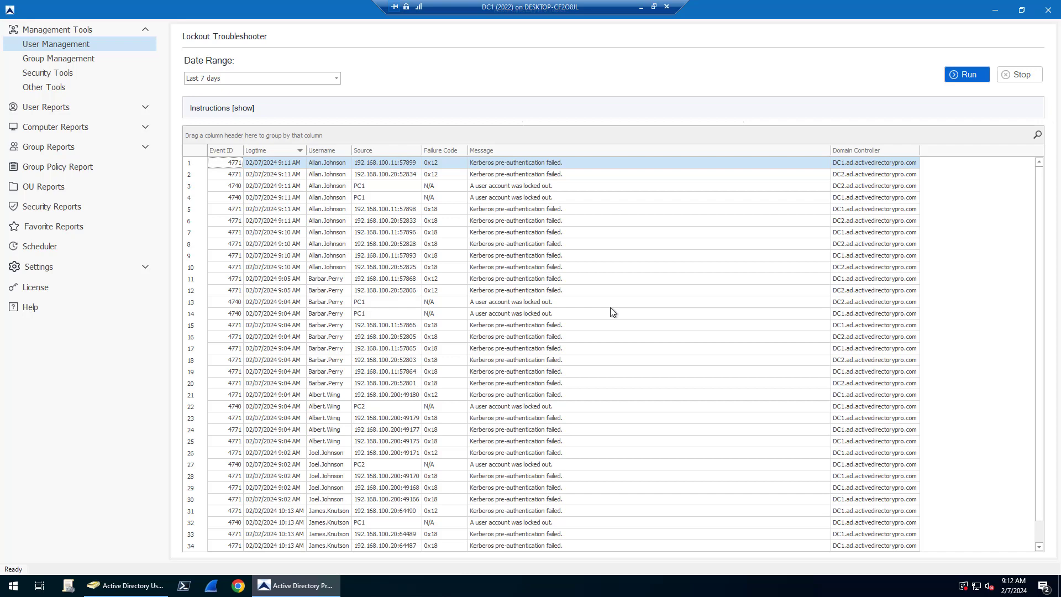
{"action": "left_click", "coordinate": [1038, 136]}
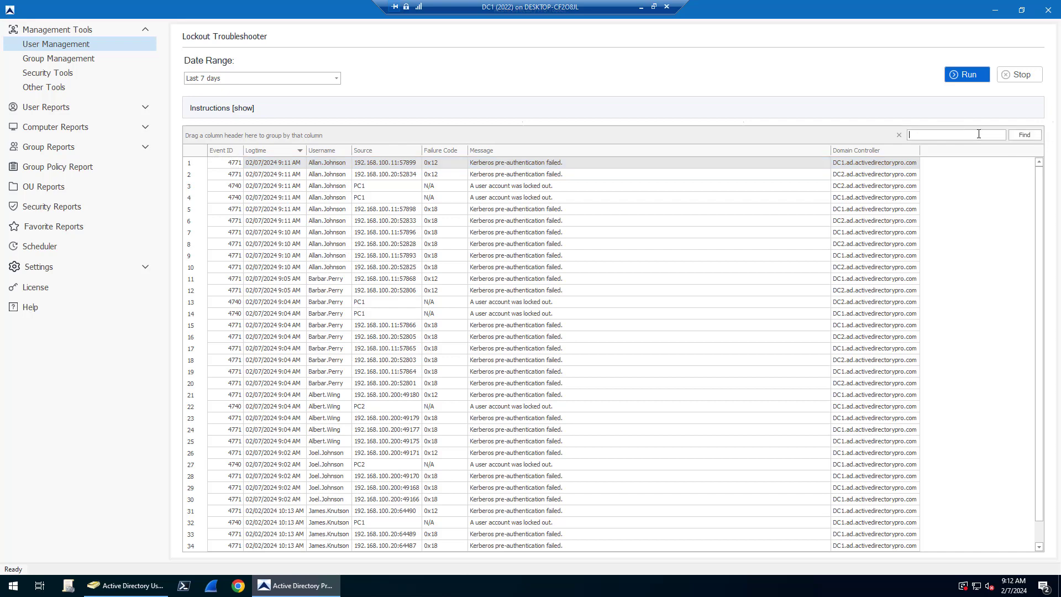
{"action": "type", "text": "perry"}
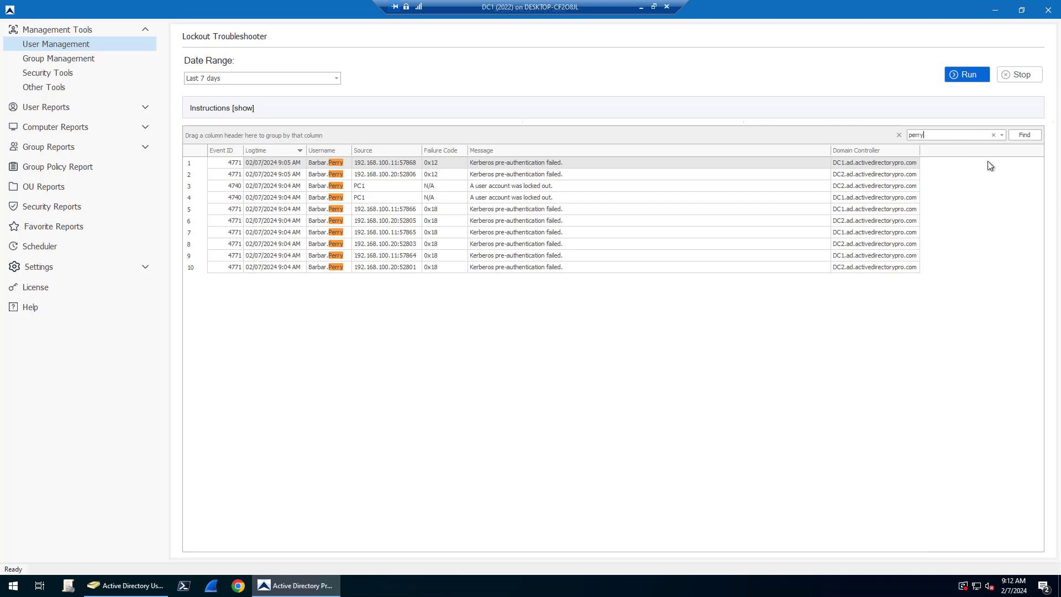
{"action": "key", "text": "Escape"}
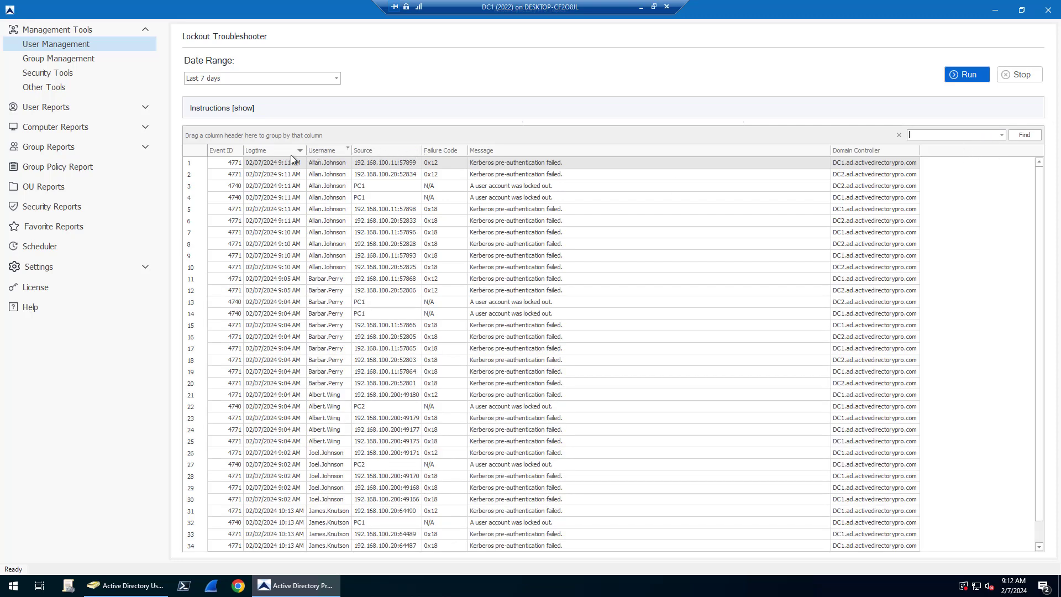
{"action": "left_click", "coordinate": [348, 149]}
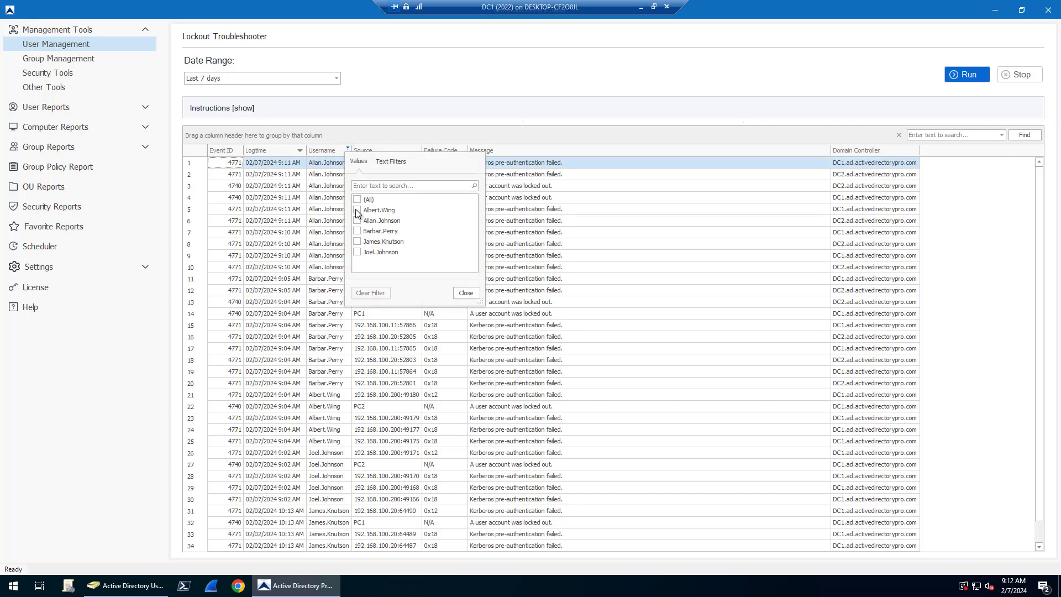
{"action": "left_click", "coordinate": [356, 211]}
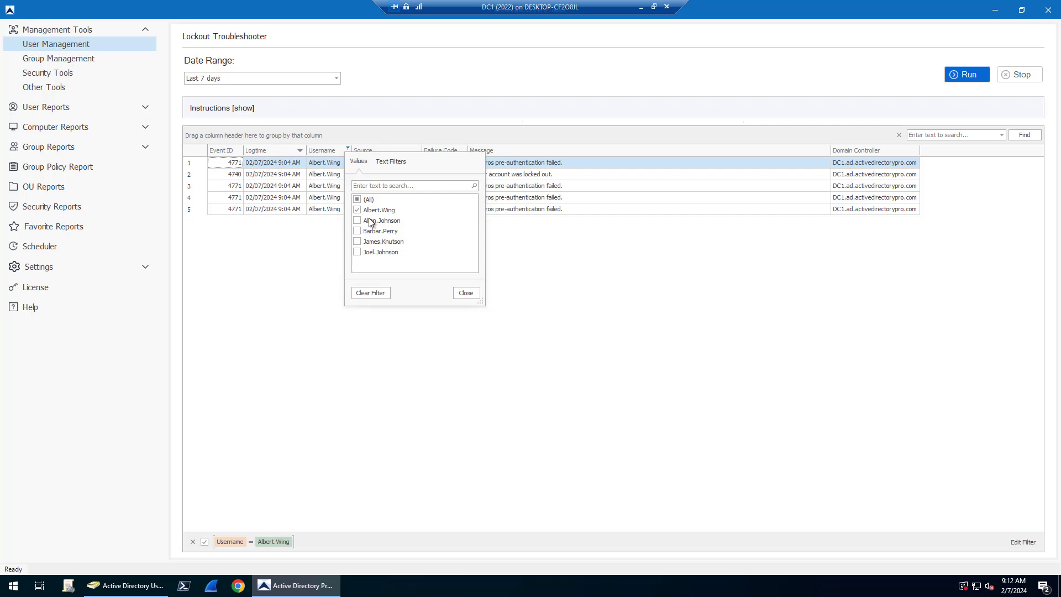
{"action": "left_click", "coordinate": [466, 294]}
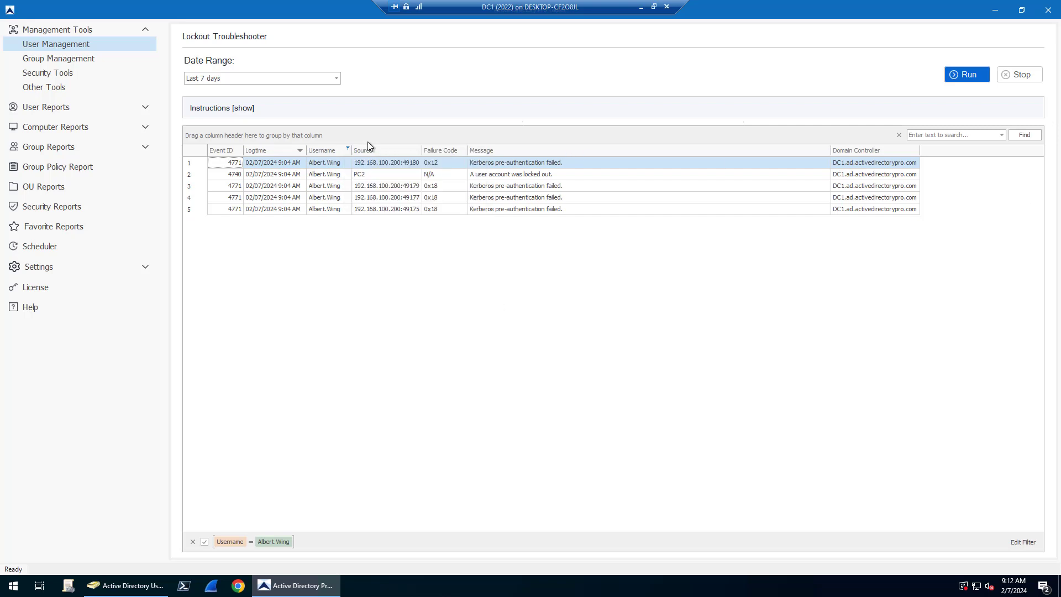
{"action": "left_click", "coordinate": [348, 146]}
{"action": "left_click", "coordinate": [357, 210]}
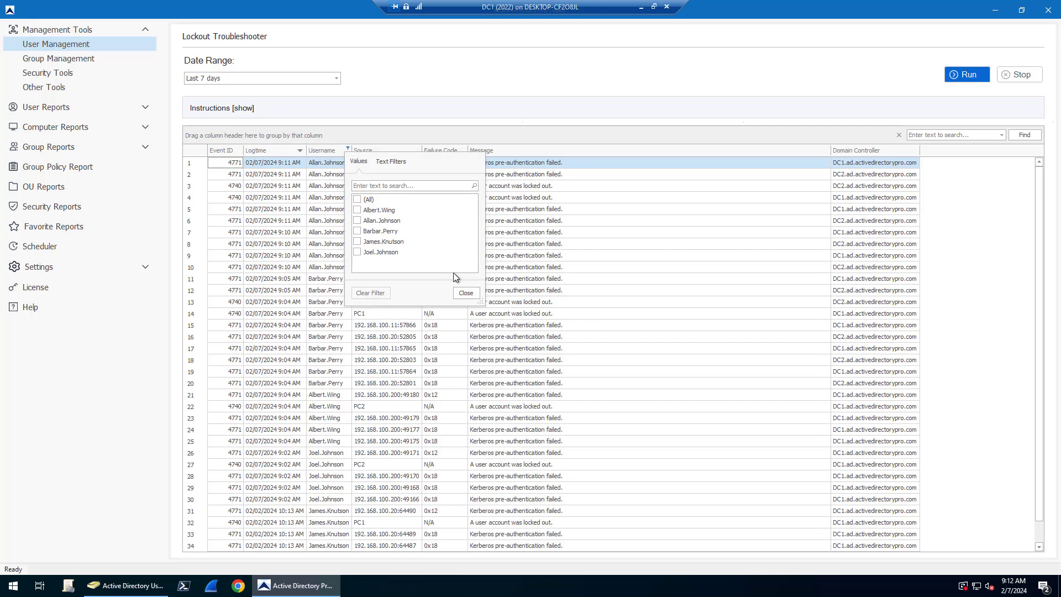
{"action": "left_click", "coordinate": [465, 293]}
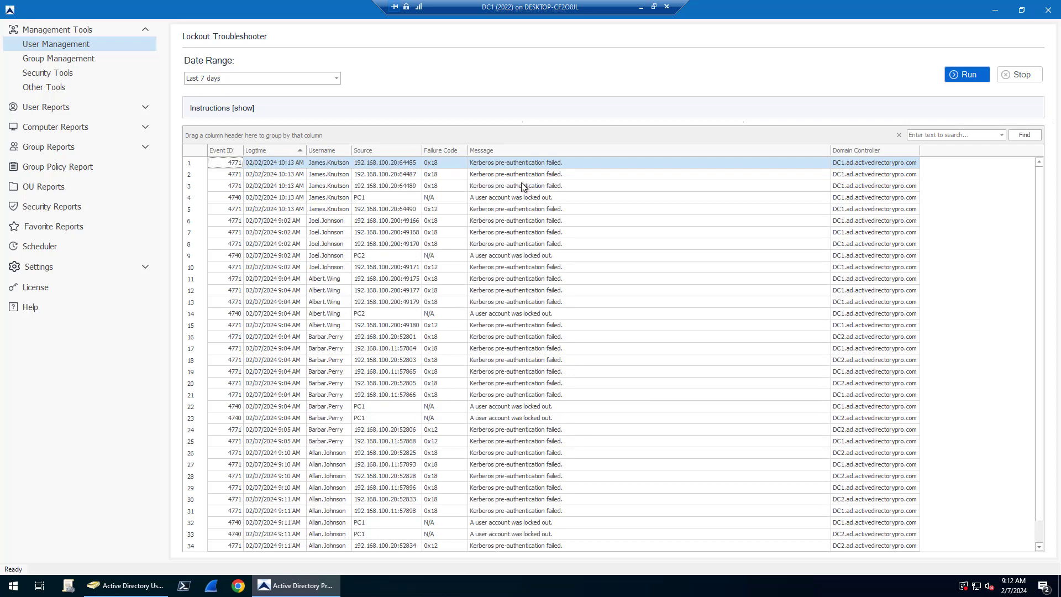
Step: Sort by Logtime, then Username, then Source descending so the PC2 lockouts lead
{"action": "left_click", "coordinate": [274, 150]}
{"action": "left_click", "coordinate": [328, 151]}
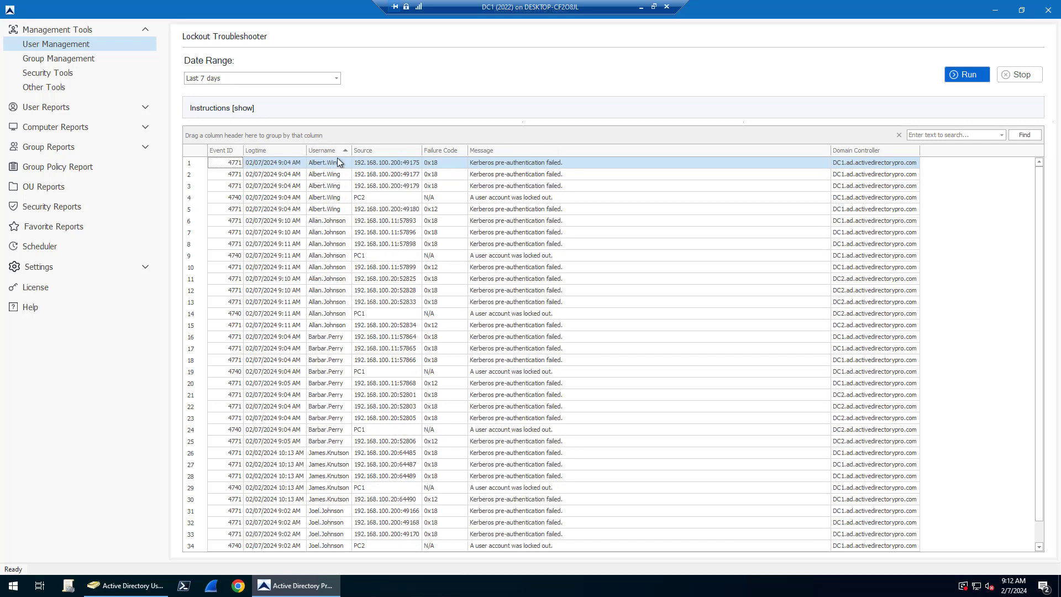
{"action": "left_click", "coordinate": [401, 151]}
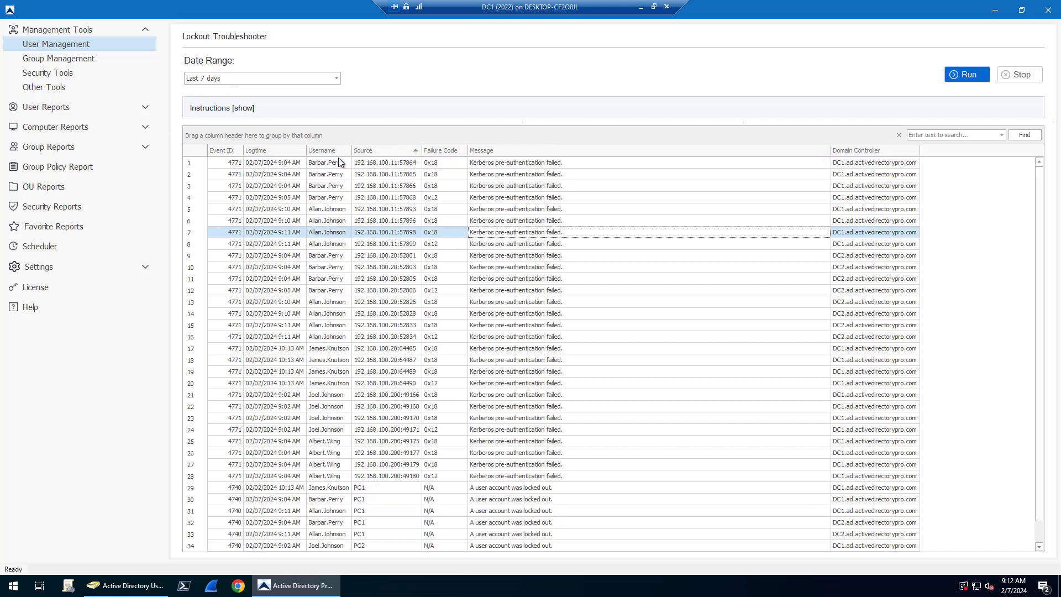
{"action": "left_click", "coordinate": [393, 152]}
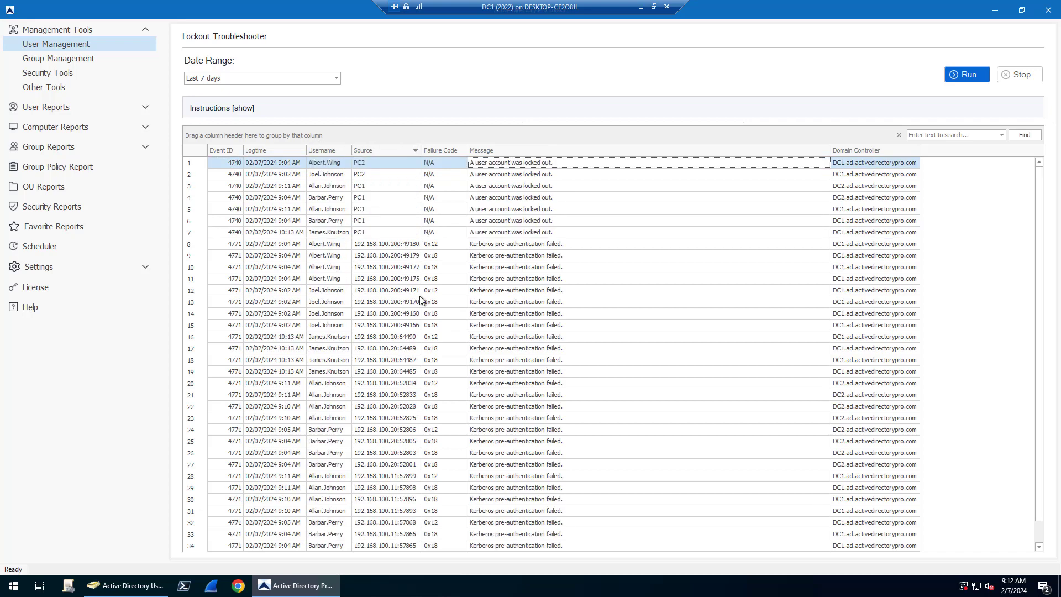